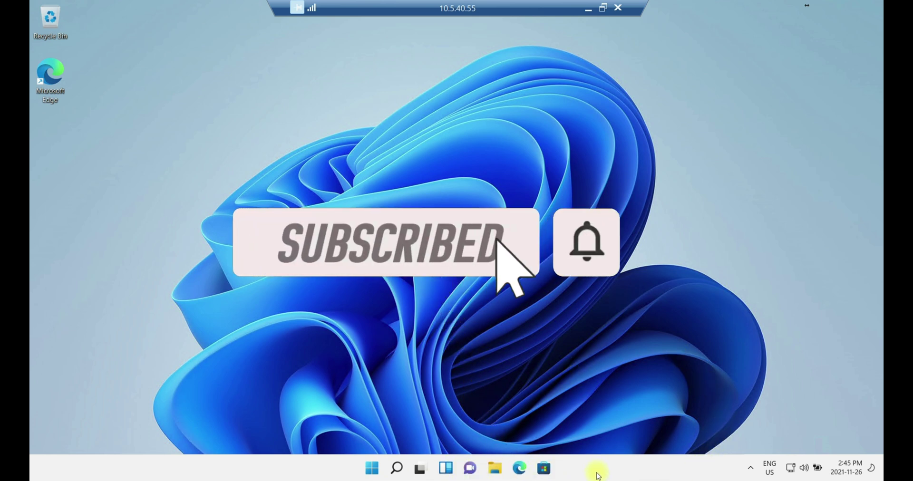
- Expand the taskbar's hidden tray icons to show OneDrive and Bluetooth
{"action": "left_click", "coordinate": [750, 470]}
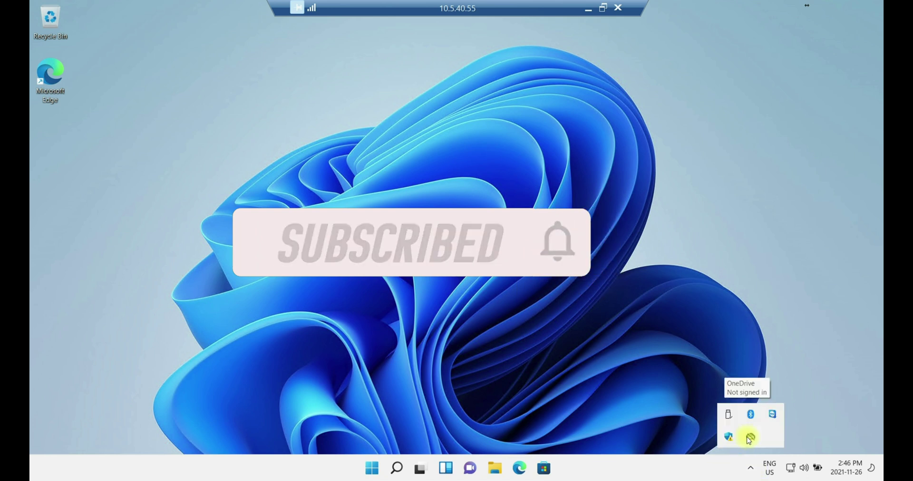
- Eject USB Drive (D:) as mass storage from the tray, then open Windows Security's overview
{"action": "left_click", "coordinate": [752, 470]}
{"action": "left_click", "coordinate": [751, 470]}
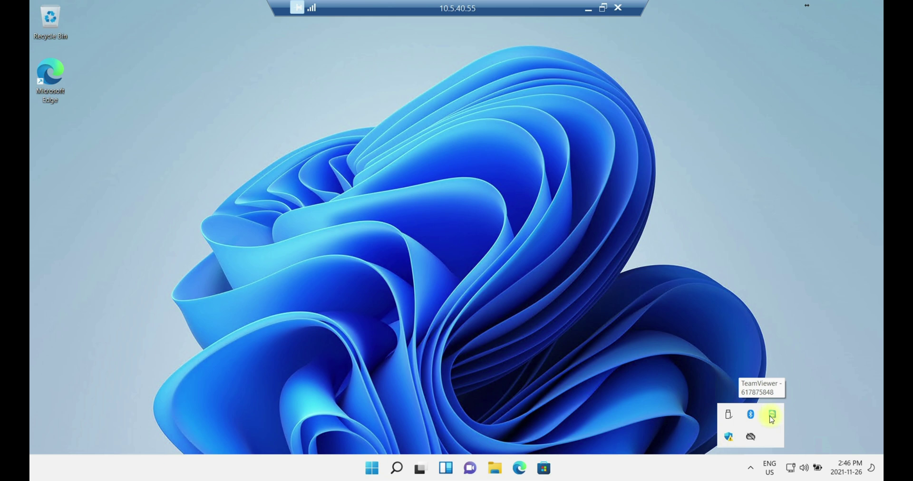
{"action": "left_click", "coordinate": [730, 415]}
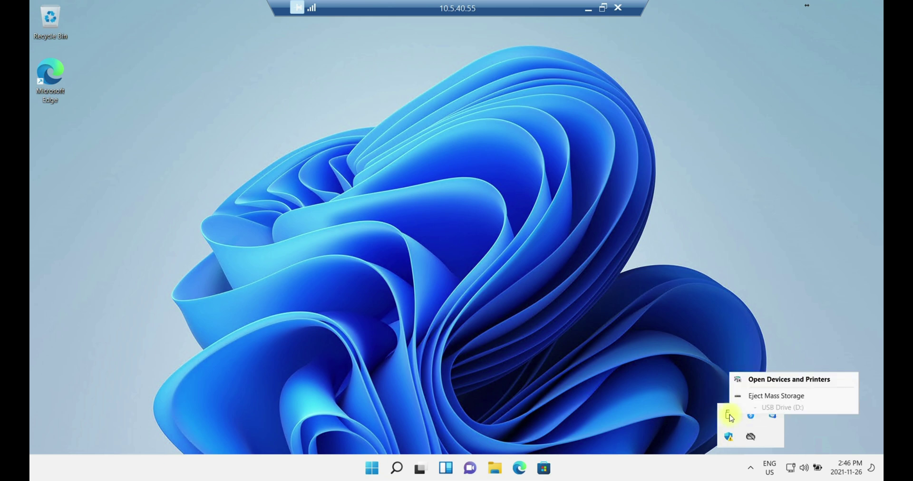
{"action": "left_click", "coordinate": [777, 398]}
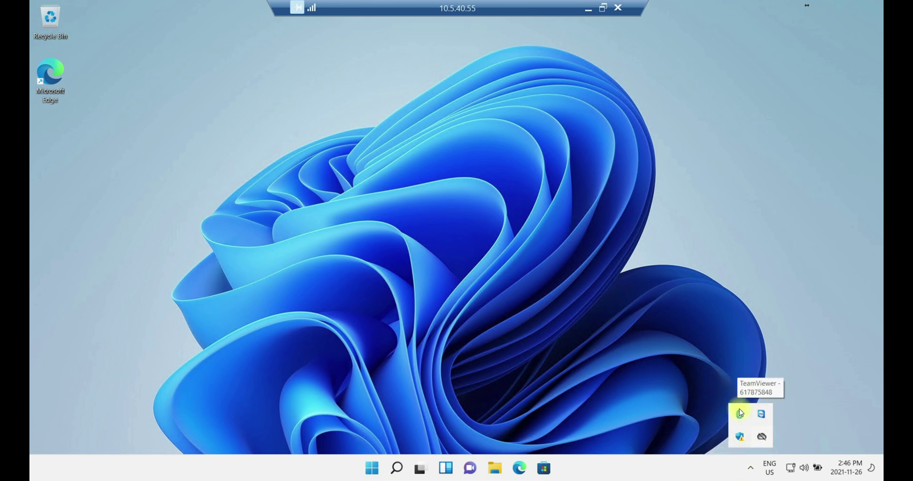
{"action": "left_click", "coordinate": [741, 438]}
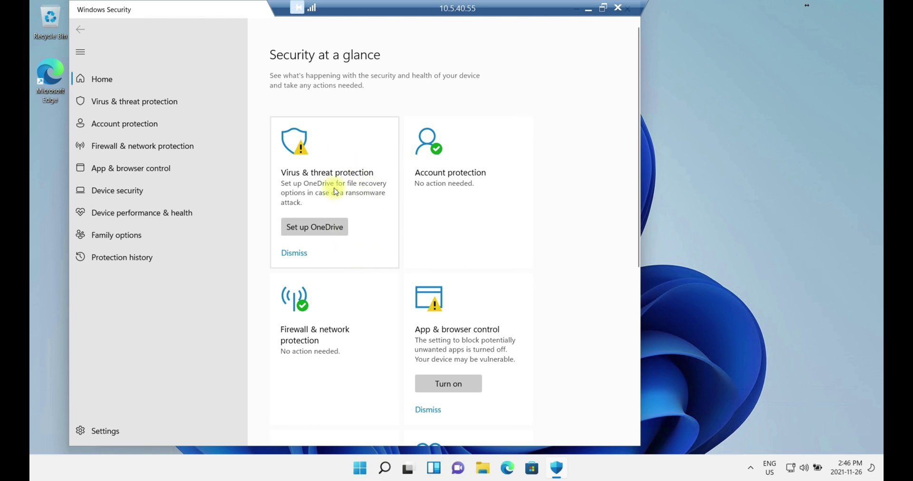
- Dismiss the OneDrive suggestion on the Virus & threat card and scroll to App & browser control
{"action": "left_click", "coordinate": [305, 255]}
{"action": "scroll", "coordinate": [361, 254], "scroll_direction": "down", "scroll_amount": 2}
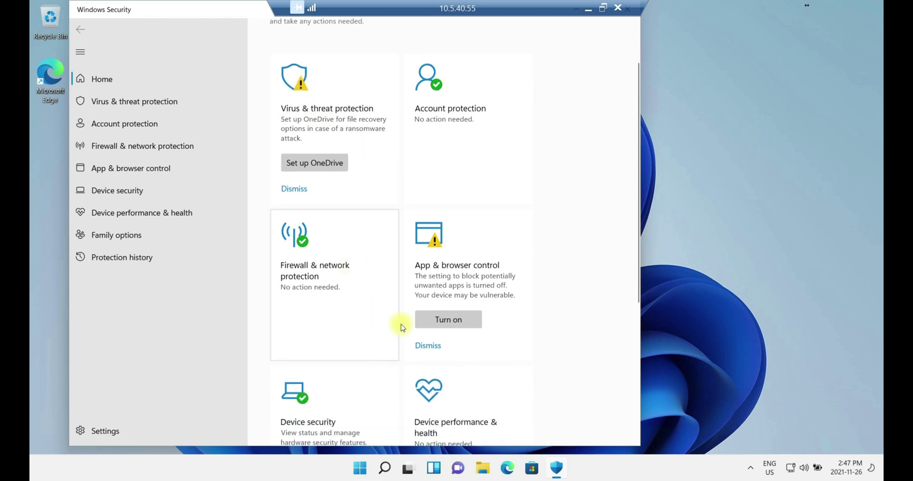
{"action": "scroll", "coordinate": [477, 269], "scroll_direction": "down", "scroll_amount": 2}
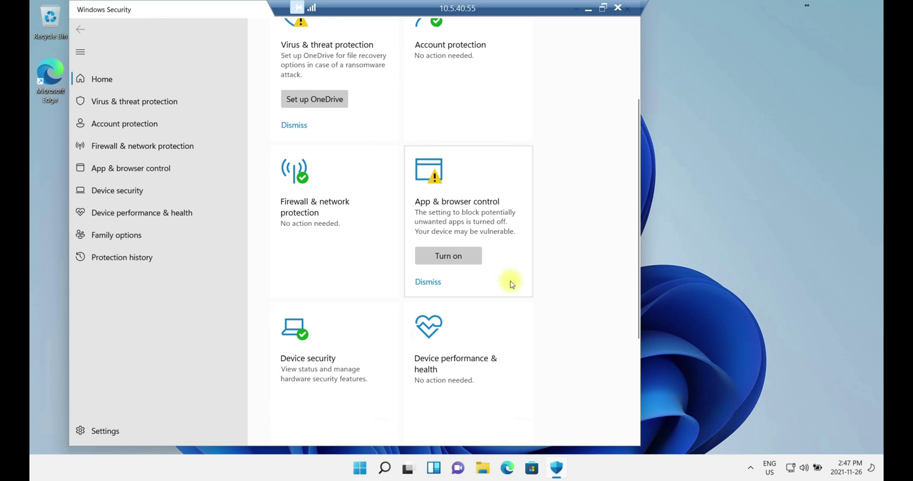
- Turn on potentially unwanted app blocking, then restore and close Windows Security
{"action": "left_click", "coordinate": [458, 261]}
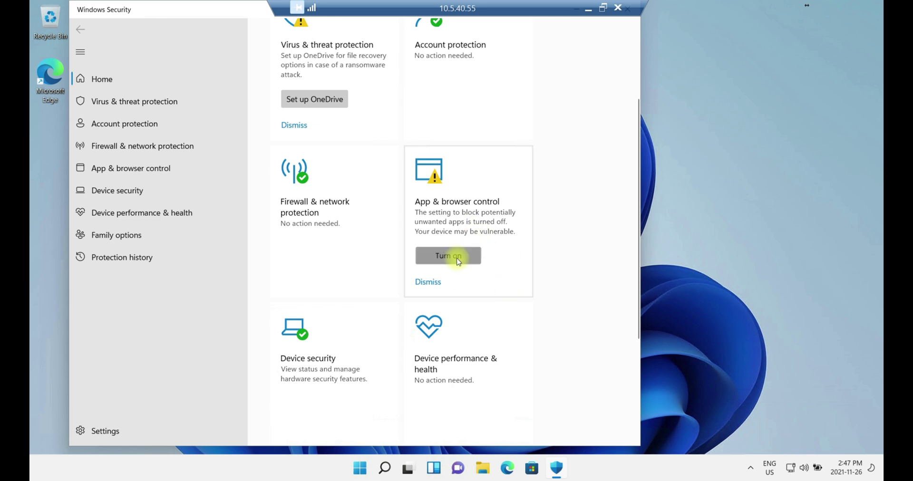
{"action": "left_click", "coordinate": [751, 470]}
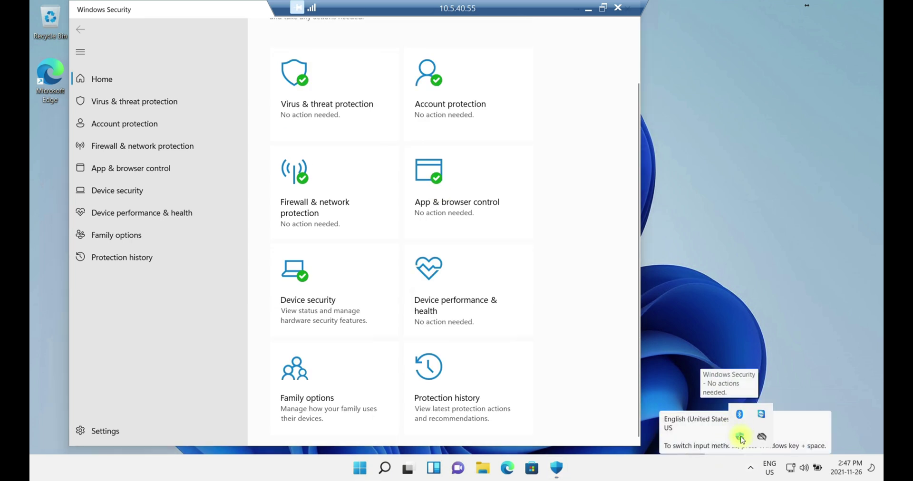
{"action": "left_click_drag", "start_coordinate": [354, 7], "coordinate": [555, 8]}
{"action": "double_click", "coordinate": [396, 10]}
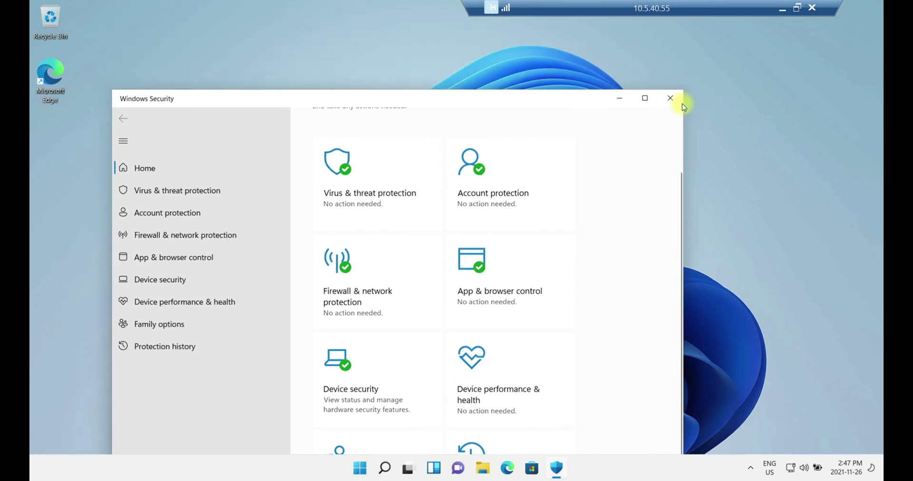
{"action": "left_click", "coordinate": [674, 98]}
{"action": "left_click", "coordinate": [750, 468]}
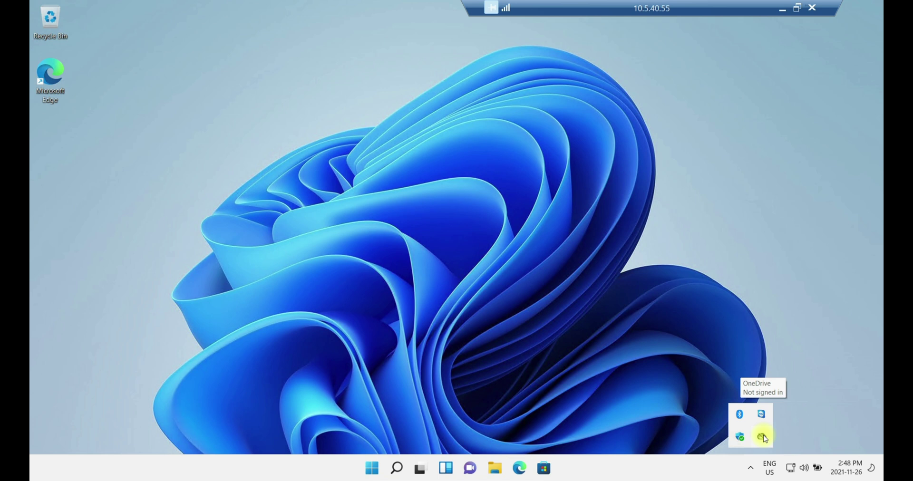
- In OneDrive settings, turn off cloud-deletion and new photo collection notifications and save
{"action": "left_click", "coordinate": [762, 438]}
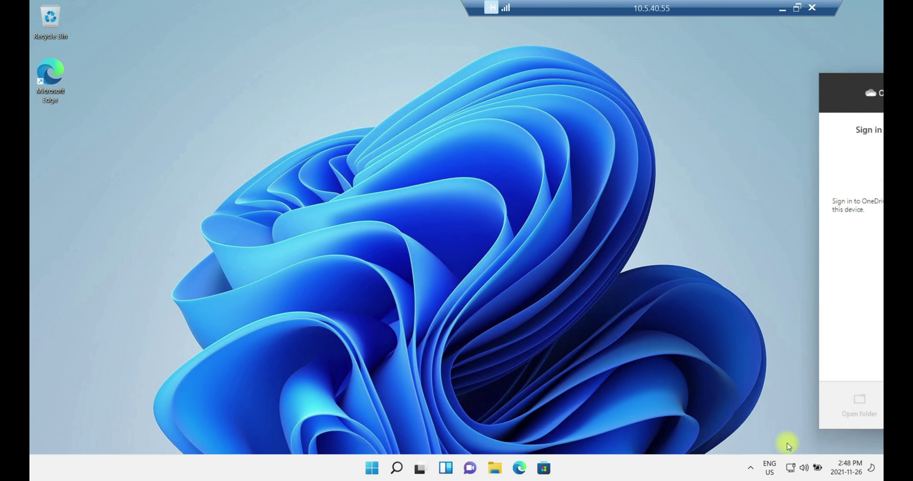
{"action": "left_click", "coordinate": [751, 468]}
{"action": "left_click", "coordinate": [762, 437]}
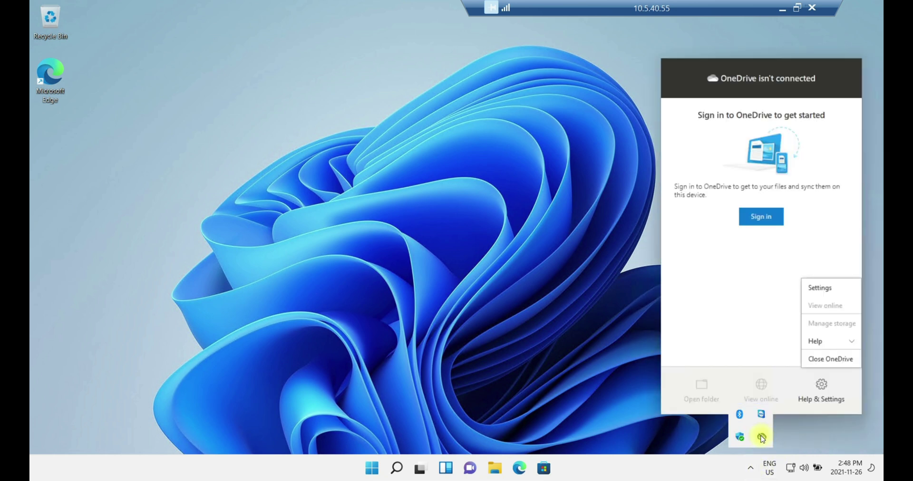
{"action": "left_click", "coordinate": [830, 287]}
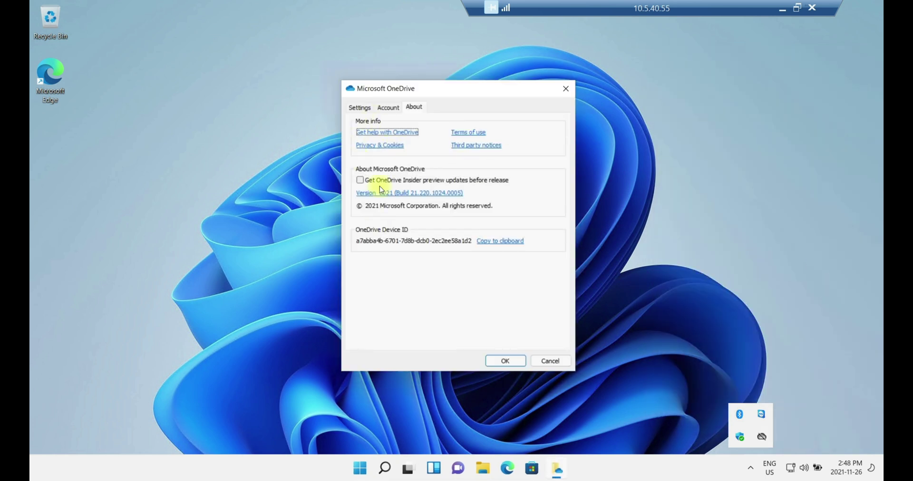
{"action": "left_click", "coordinate": [363, 110]}
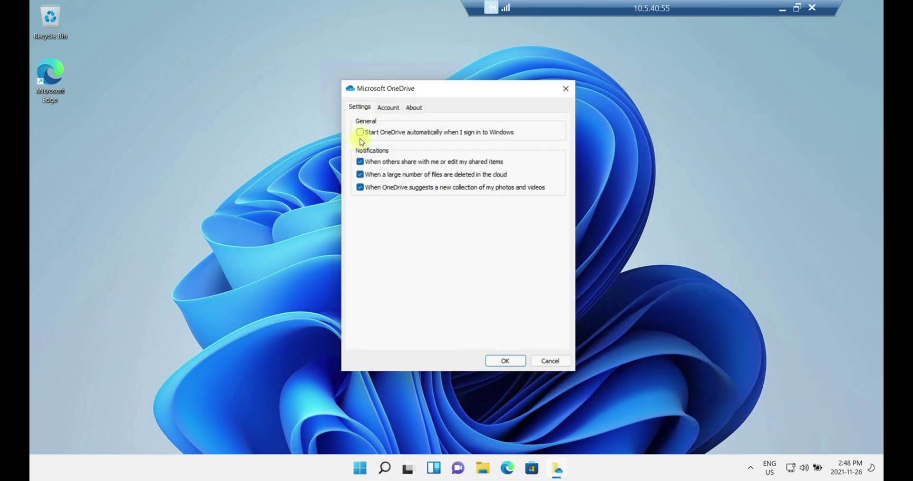
{"action": "left_click", "coordinate": [360, 176]}
{"action": "left_click", "coordinate": [360, 188]}
{"action": "left_click", "coordinate": [501, 362]}
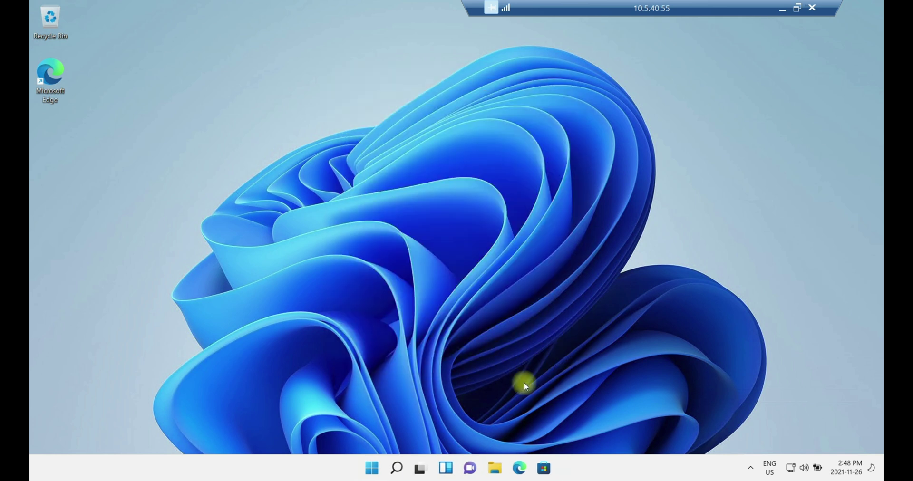
- Quit OneDrive from its tray icon menu and confirm closing it
{"action": "left_click", "coordinate": [750, 468]}
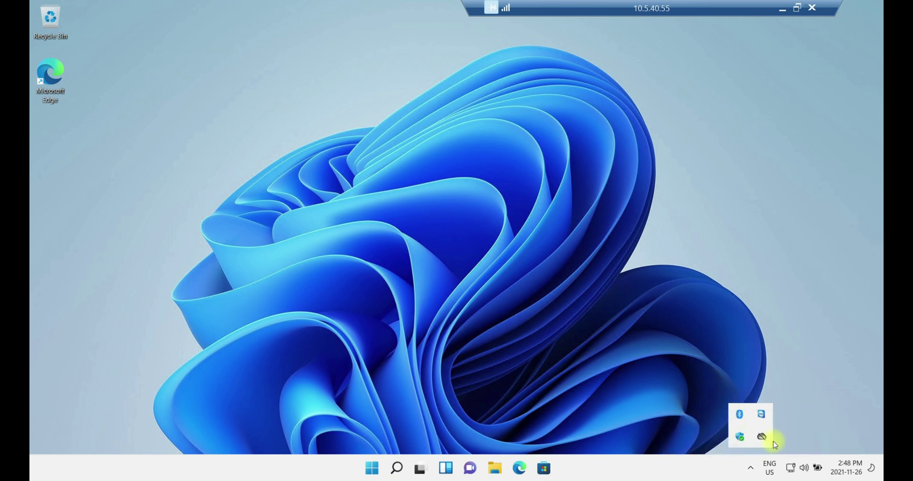
{"action": "right_click", "coordinate": [762, 439]}
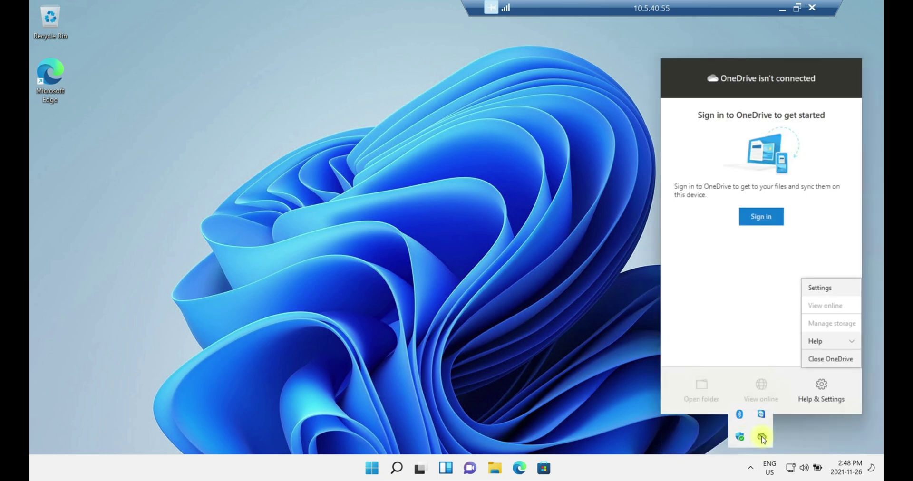
{"action": "left_click", "coordinate": [836, 361]}
{"action": "left_click", "coordinate": [454, 242]}
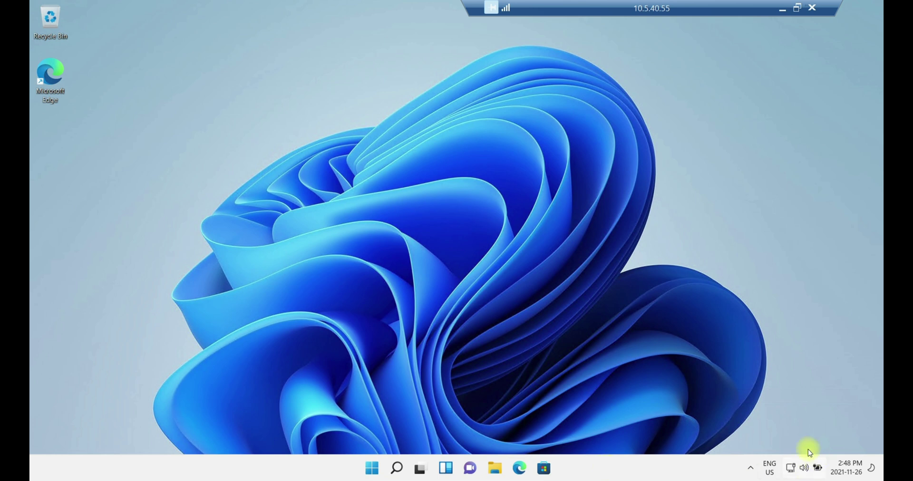
- Open Taskbar settings and expand the Taskbar corner overflow app list
{"action": "left_click", "coordinate": [750, 468]}
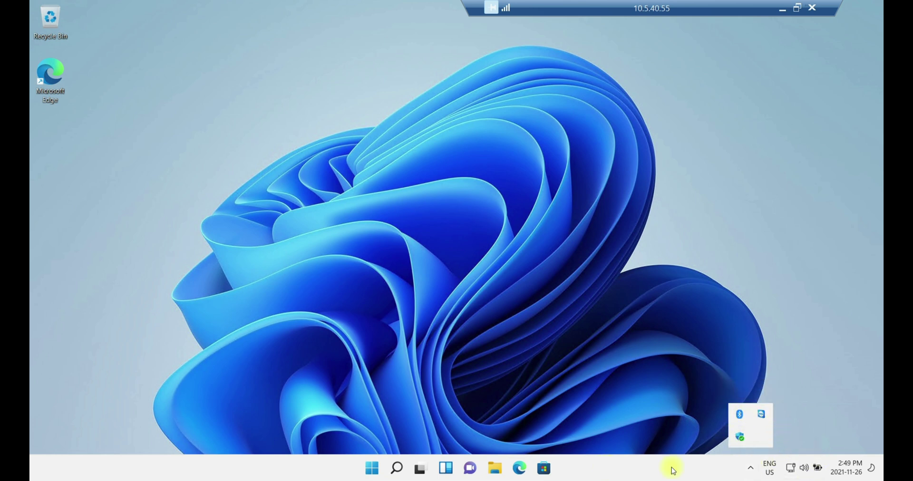
{"action": "right_click", "coordinate": [636, 468]}
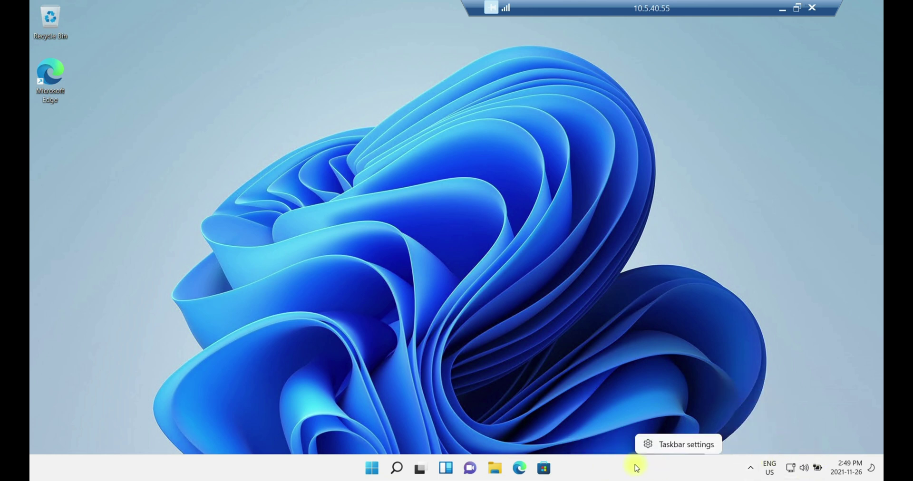
{"action": "left_click", "coordinate": [677, 446]}
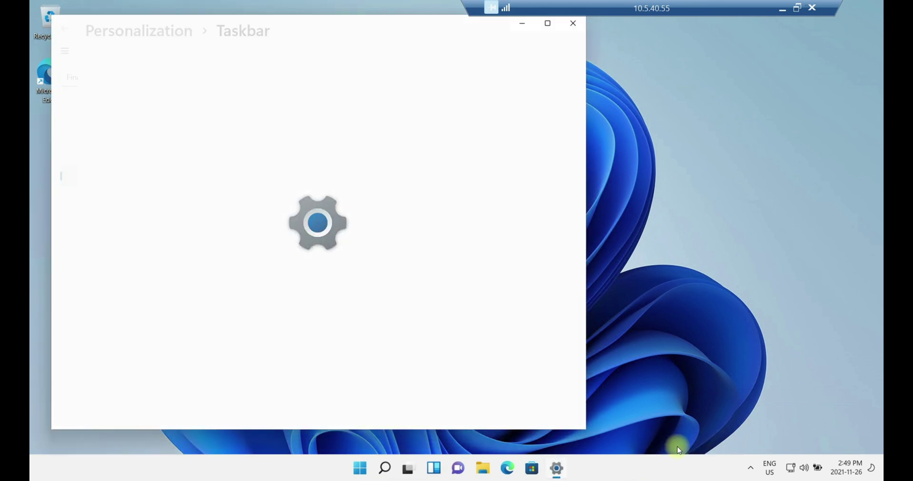
{"action": "scroll", "coordinate": [424, 257], "scroll_direction": "down", "scroll_amount": 2}
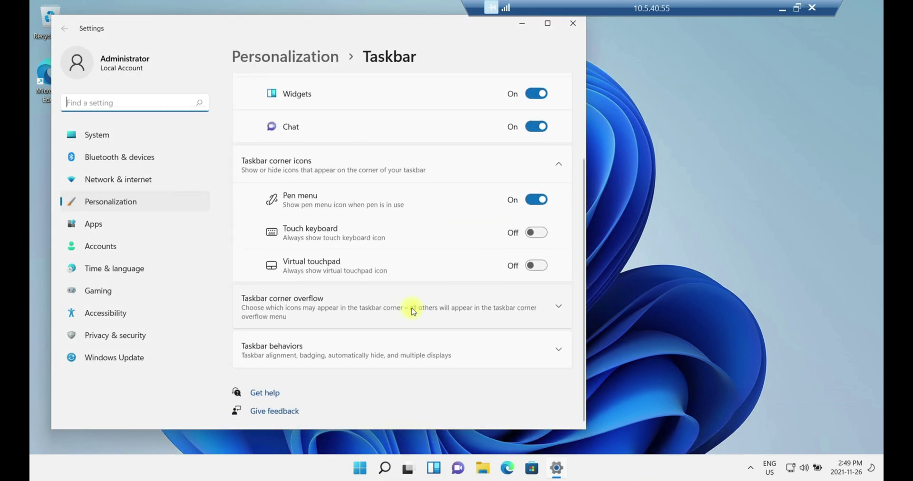
{"action": "left_click", "coordinate": [299, 300]}
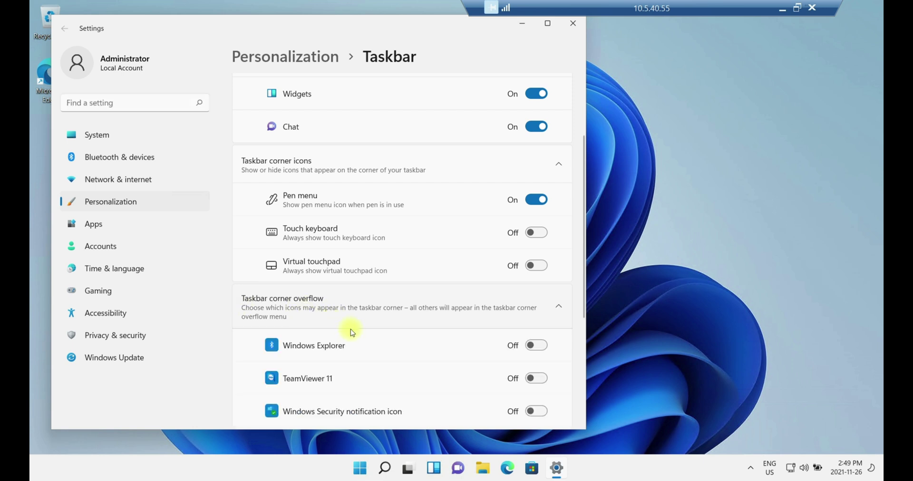
- Review the overflow app list, close Settings, and show the hidden tray icons
{"action": "scroll", "coordinate": [351, 330], "scroll_direction": "down", "scroll_amount": 1}
{"action": "scroll", "coordinate": [351, 330], "scroll_direction": "down", "scroll_amount": 1}
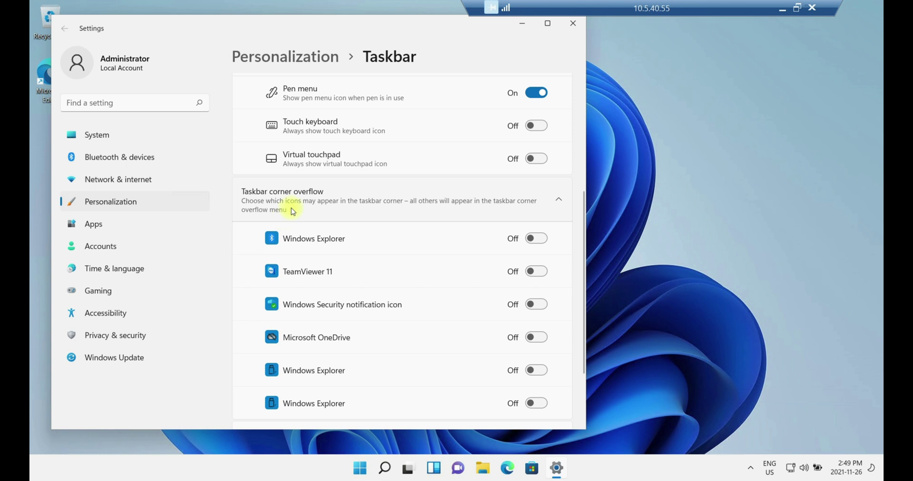
{"action": "scroll", "coordinate": [395, 329], "scroll_direction": "down", "scroll_amount": 2}
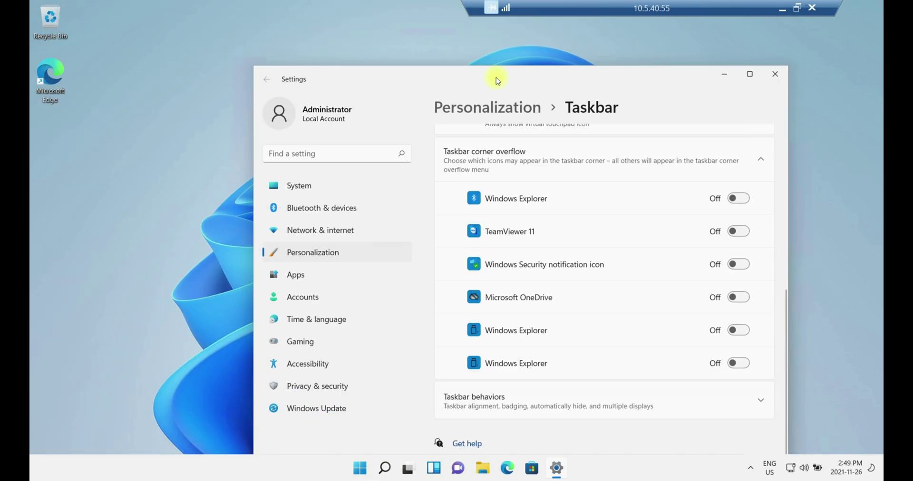
{"action": "left_click_drag", "start_coordinate": [294, 27], "coordinate": [497, 78]}
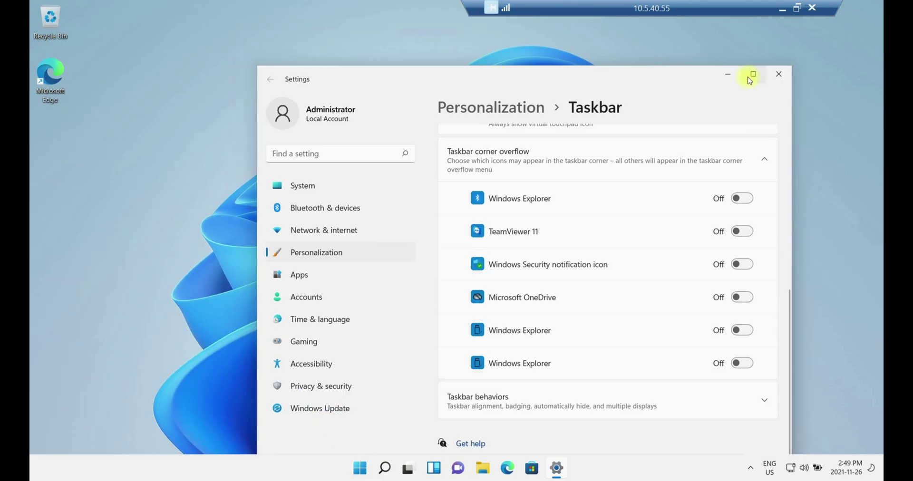
{"action": "left_click", "coordinate": [779, 74]}
{"action": "left_click", "coordinate": [750, 468]}
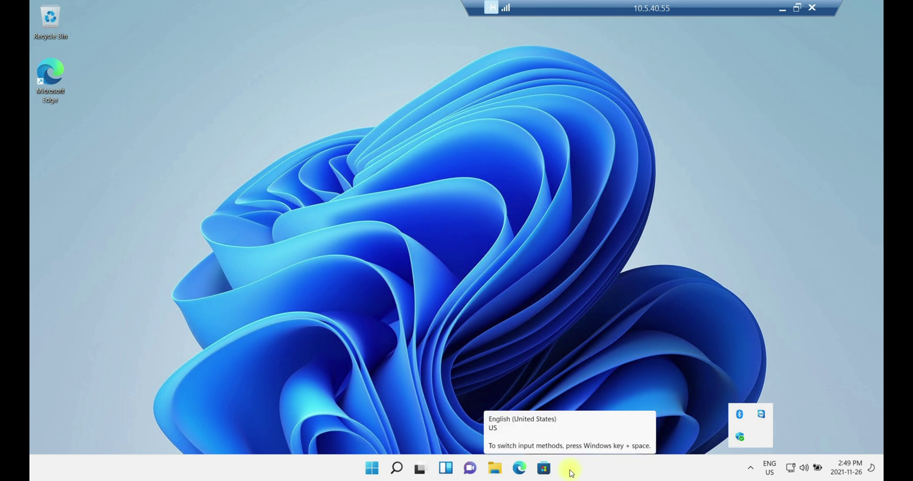
- Unpin the Microsoft Store icon, leaving File Explorer and Edge at the taskbar's end
{"action": "left_click", "coordinate": [545, 471]}
{"action": "right_click", "coordinate": [546, 473]}
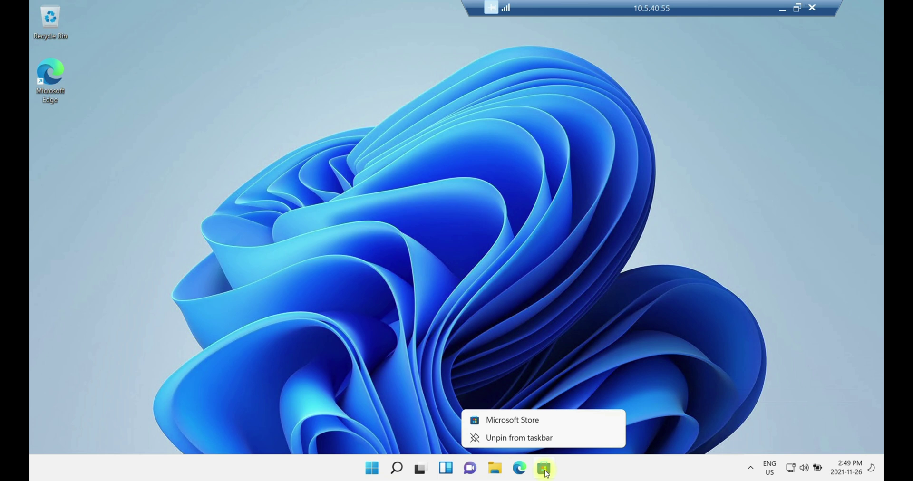
{"action": "left_click", "coordinate": [530, 438]}
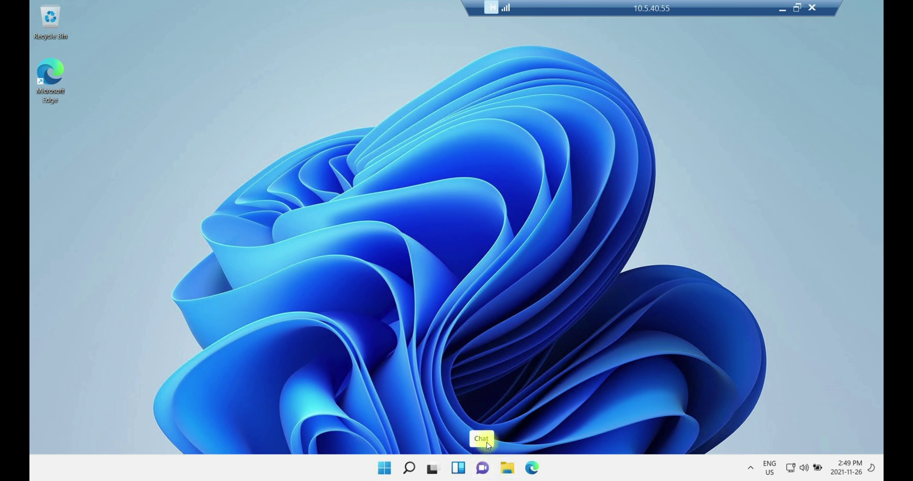
- Open Taskbar settings and switch the Chat toggle Off
{"action": "right_click", "coordinate": [566, 470]}
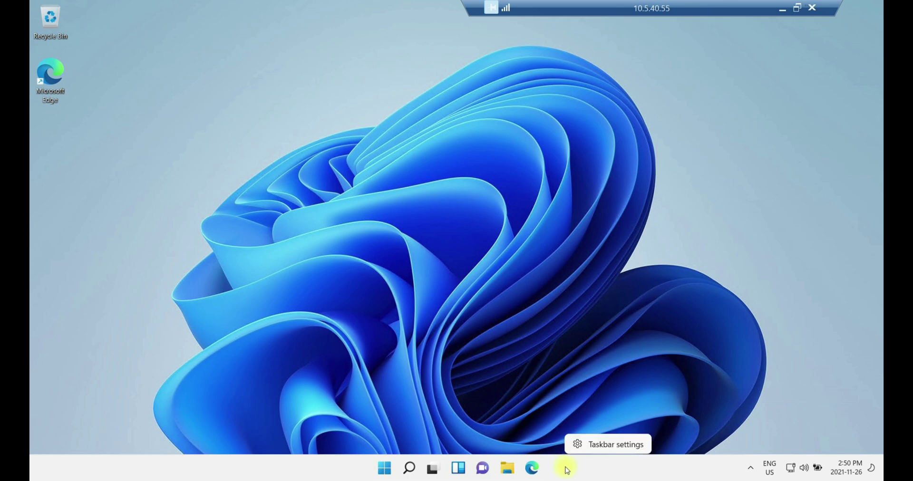
{"action": "left_click", "coordinate": [605, 445]}
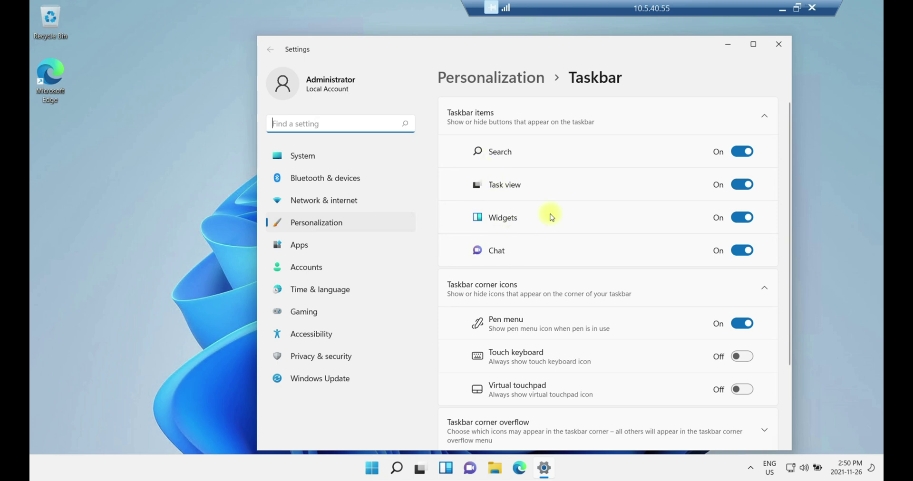
{"action": "left_click", "coordinate": [742, 252]}
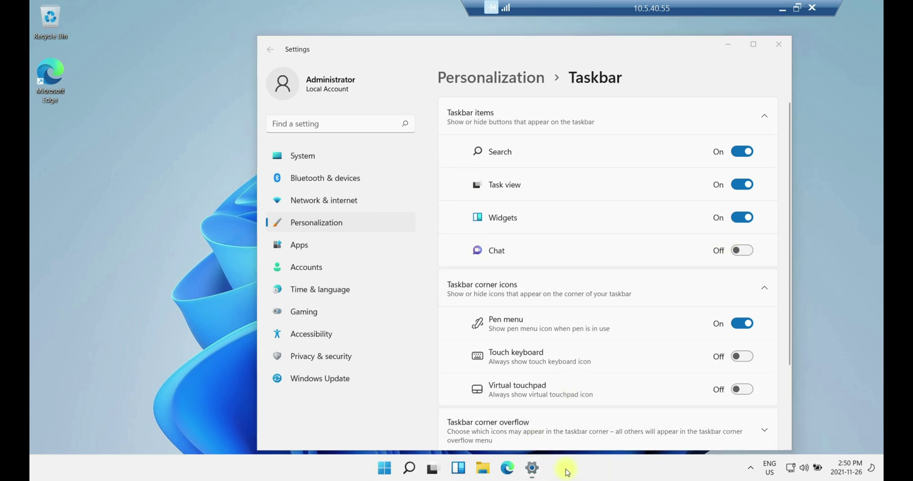
- Open the Widgets panel, begin the widgets sign-in, then cancel it
{"action": "left_click", "coordinate": [458, 469]}
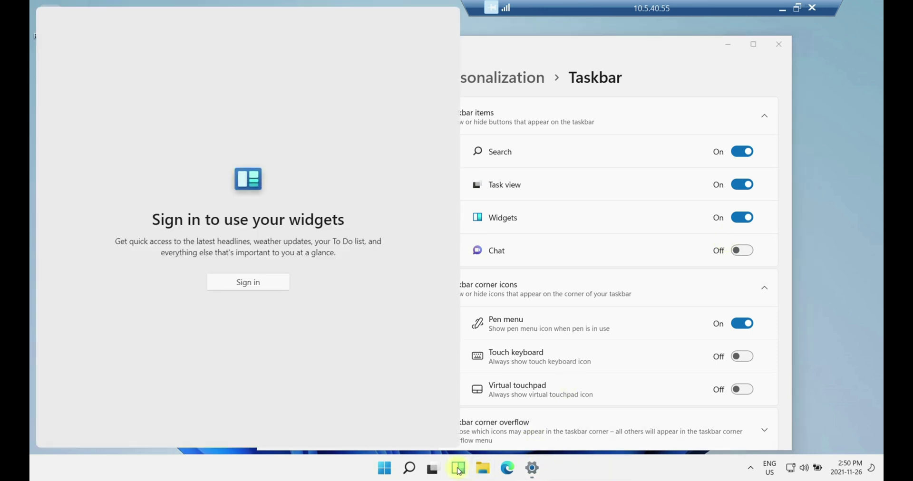
{"action": "left_click", "coordinate": [248, 287]}
{"action": "left_click", "coordinate": [271, 287]}
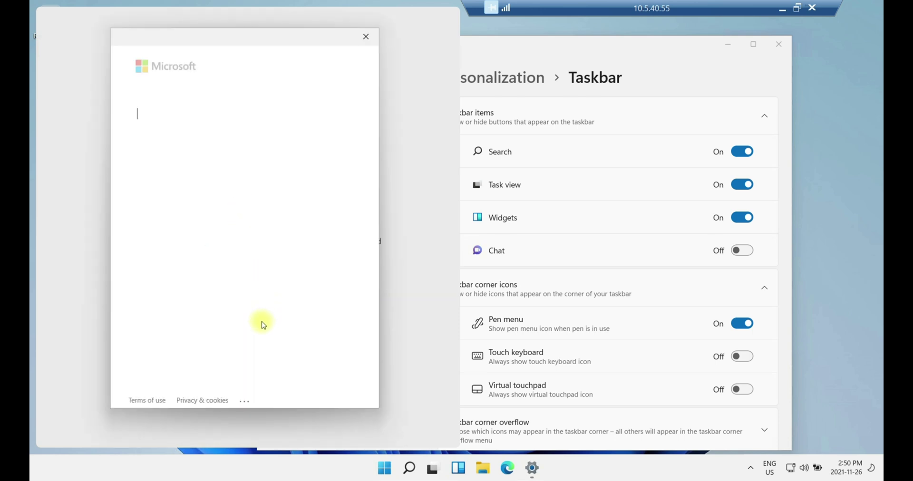
{"action": "left_click", "coordinate": [365, 38]}
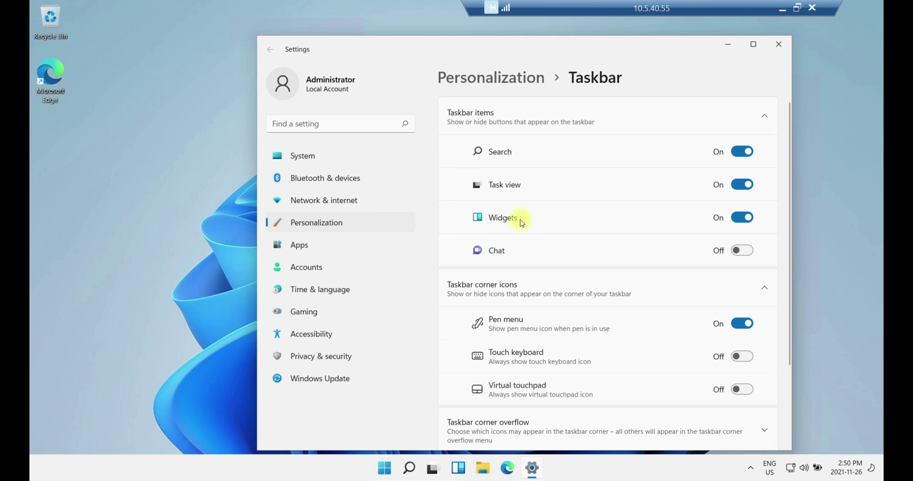
- Switch Widgets Off, turn Task view off and back On, and close Settings
{"action": "left_click", "coordinate": [742, 217]}
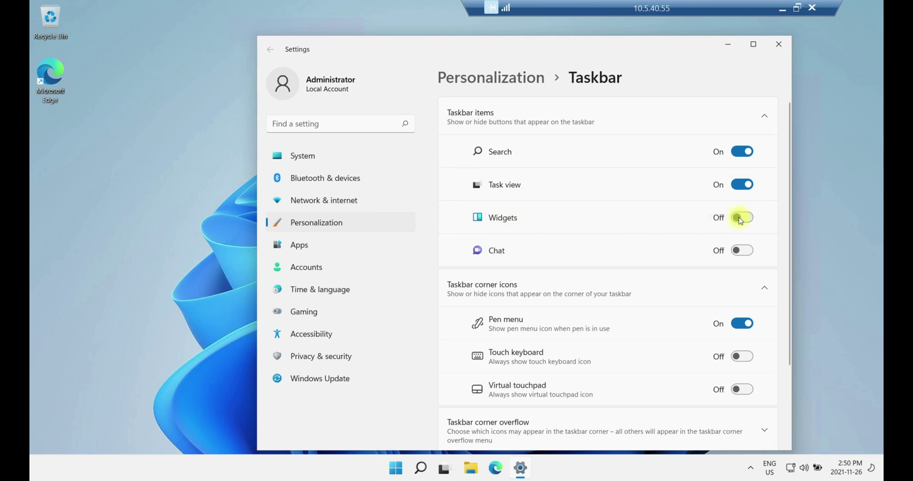
{"action": "mouse_move", "coordinate": [445, 471]}
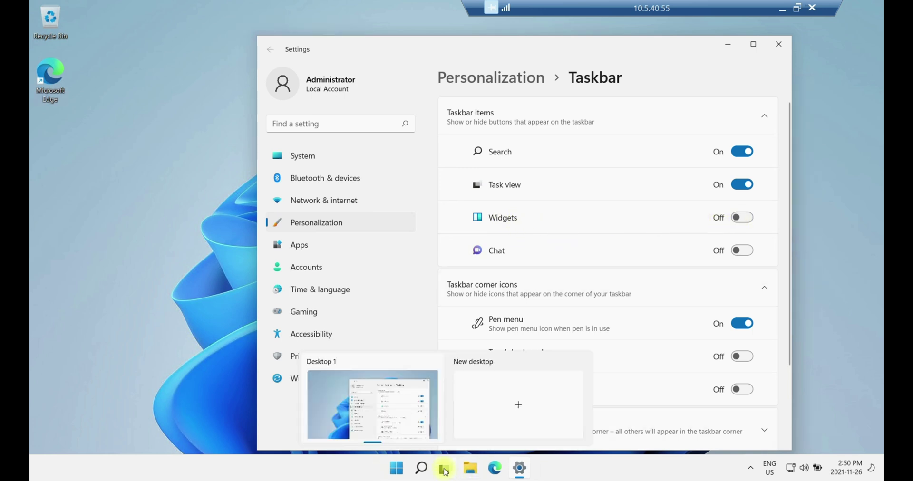
{"action": "left_click", "coordinate": [742, 186]}
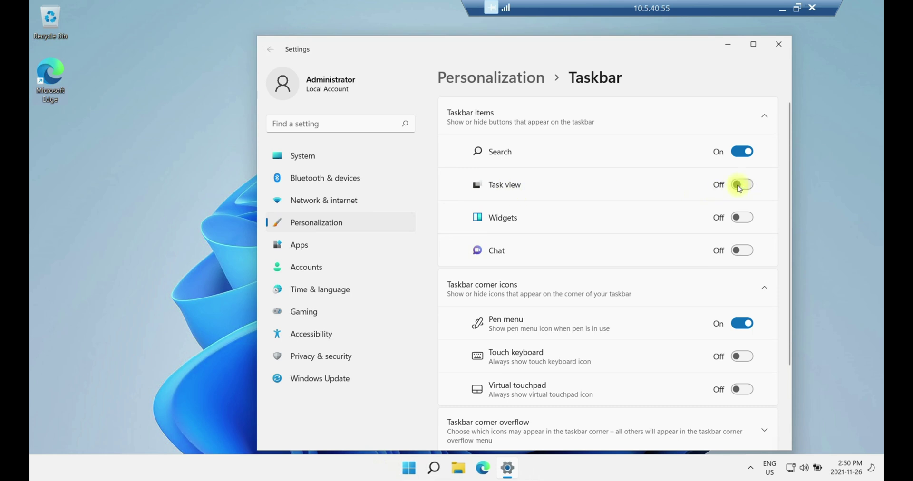
{"action": "mouse_move", "coordinate": [518, 471]}
{"action": "left_click", "coordinate": [750, 190]}
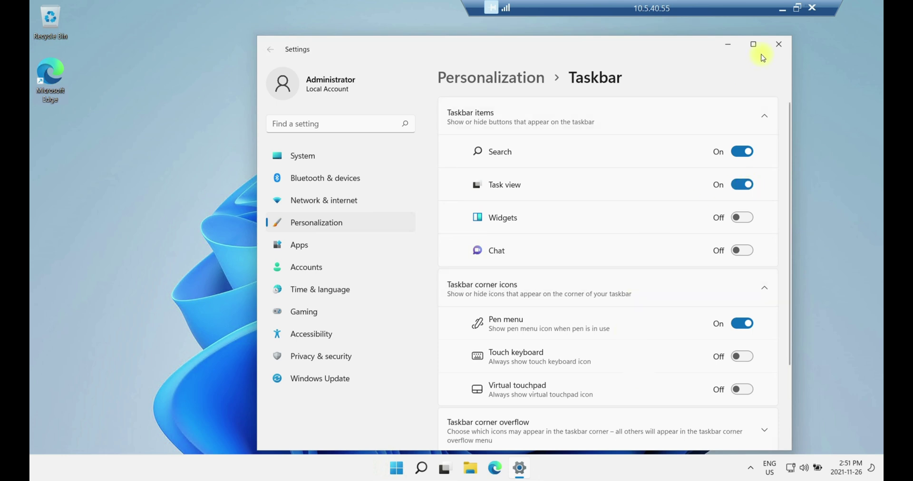
{"action": "left_click", "coordinate": [779, 44]}
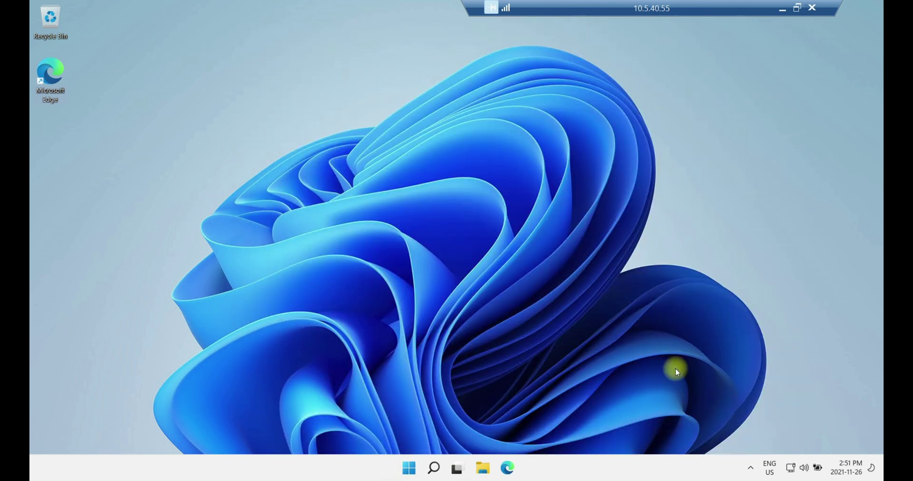
- Find Windows Update via a Start search for 'upgr', check for updates, and close Settings
{"action": "left_click", "coordinate": [412, 470]}
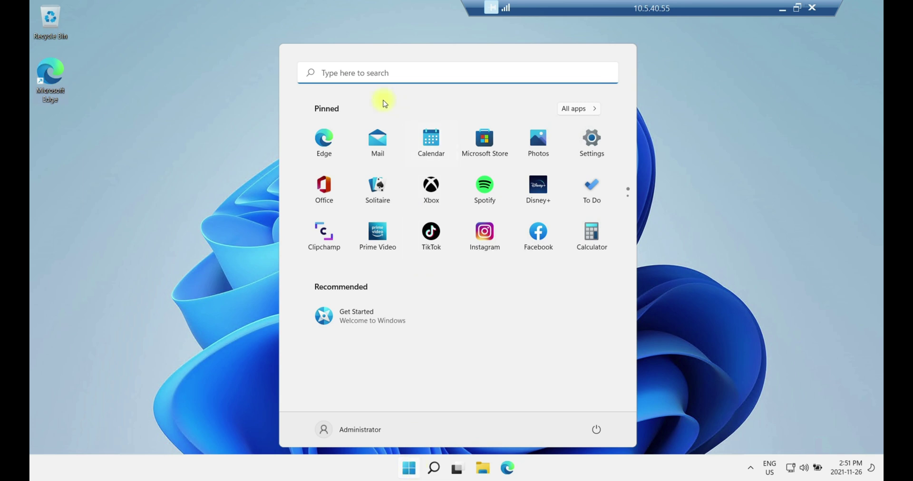
{"action": "left_click", "coordinate": [358, 76]}
{"action": "type", "text": "upgra"}
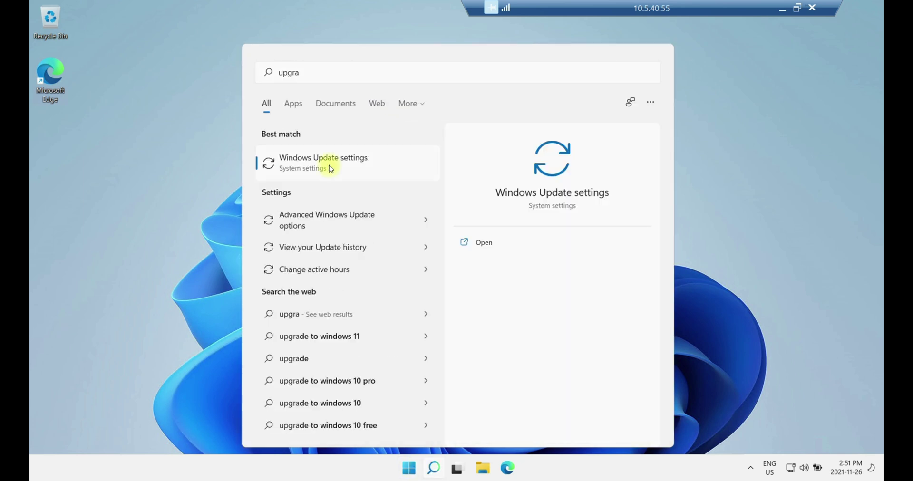
{"action": "left_click", "coordinate": [327, 164]}
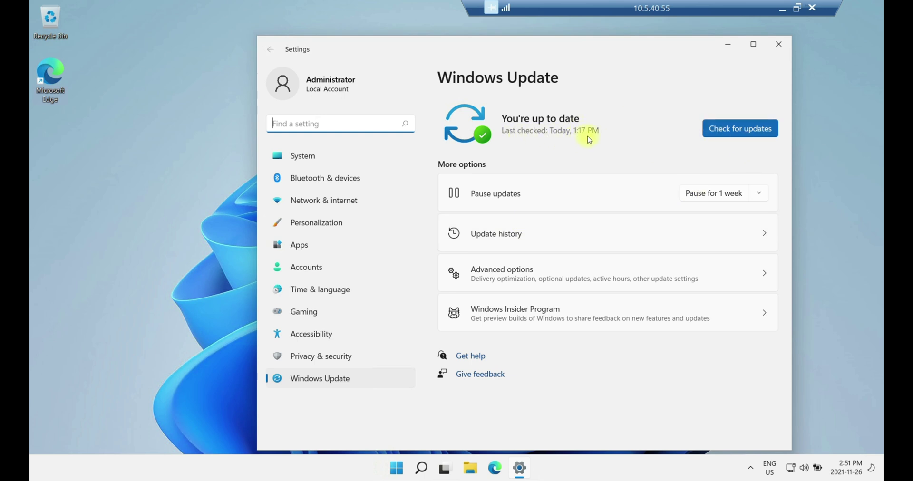
{"action": "left_click", "coordinate": [721, 129]}
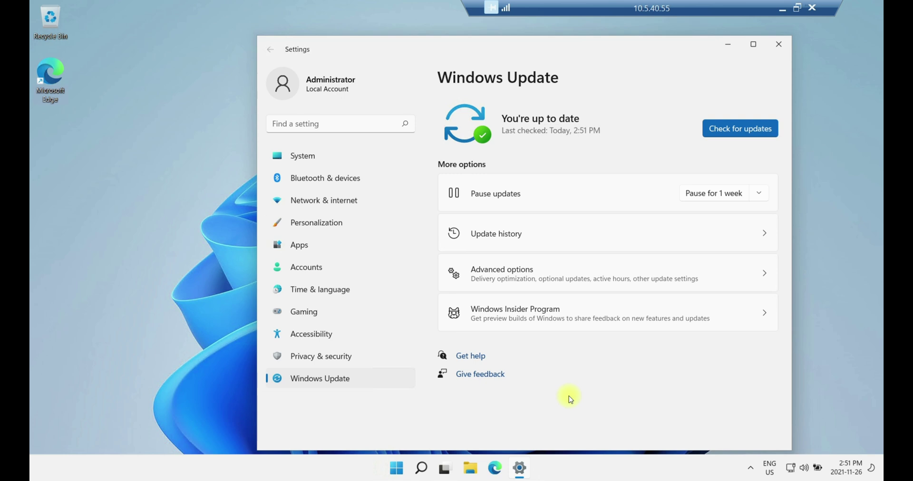
{"action": "left_click", "coordinate": [779, 44]}
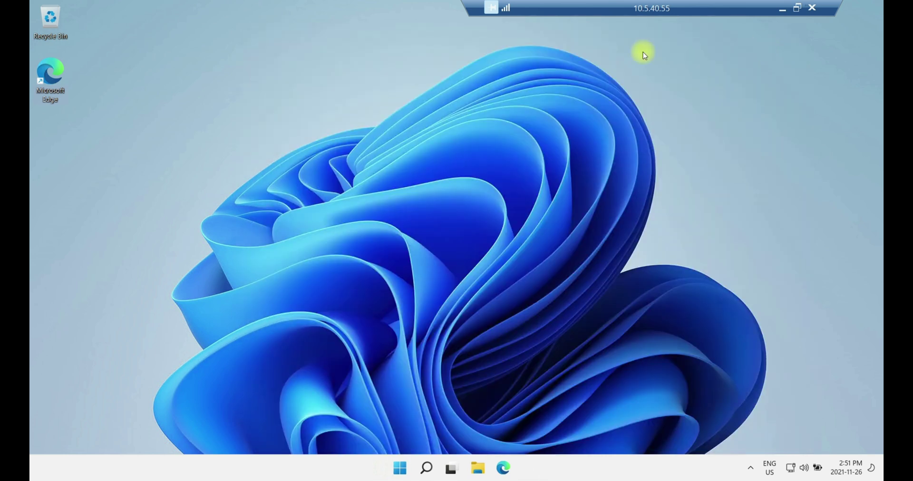